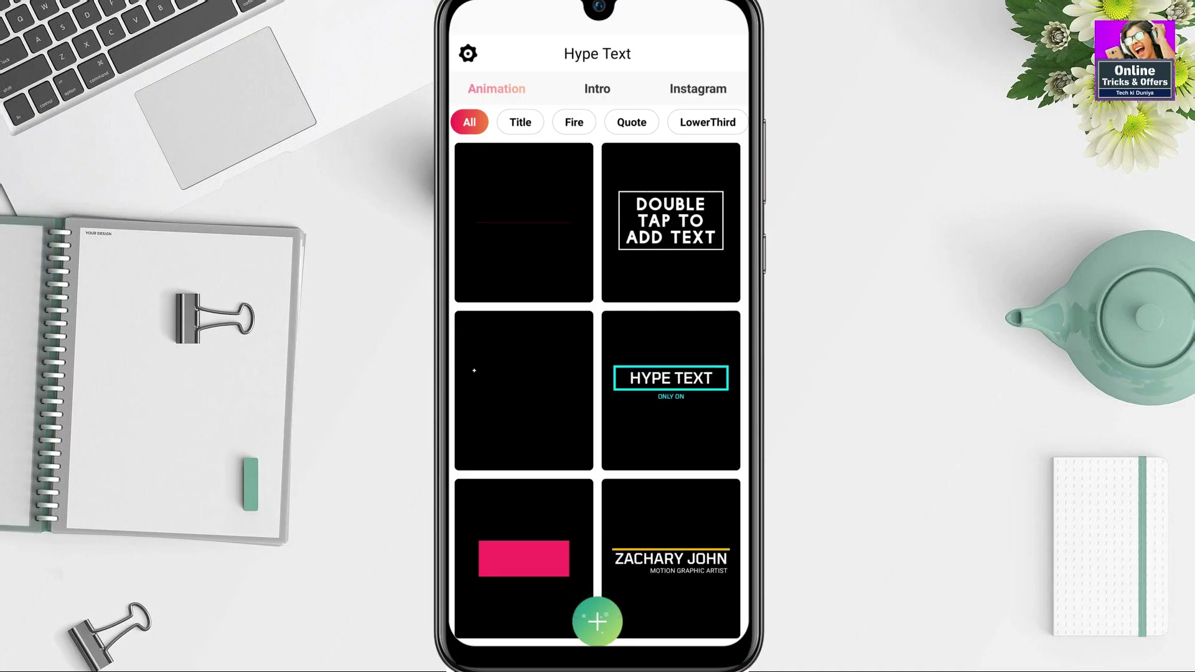
Browse down through the Animation templates, then switch to the Intro template gallery.
scroll(598, 392, "down", 10)
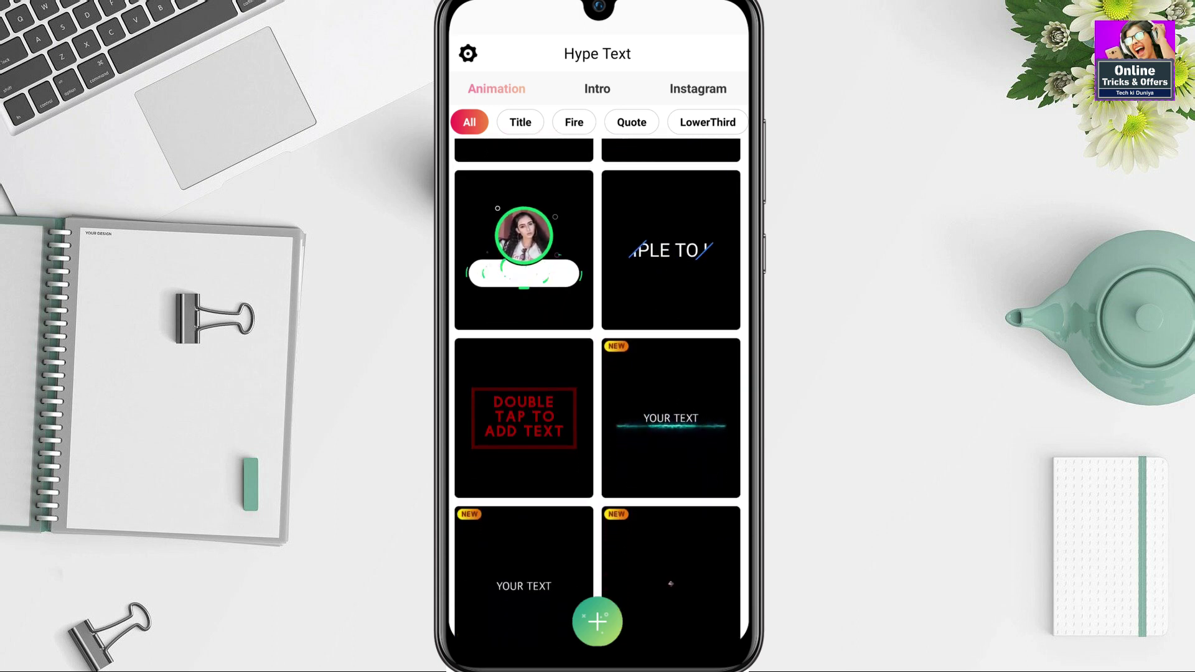
scroll(598, 393, "down", 10)
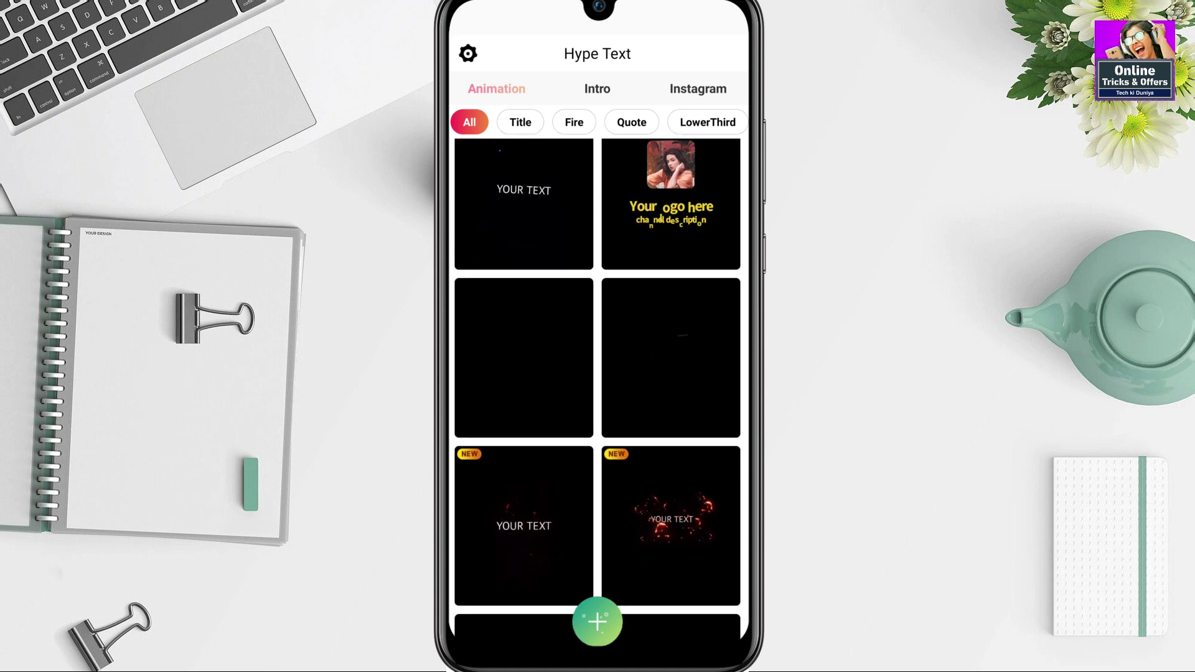
scroll(707, 478, "down", 5)
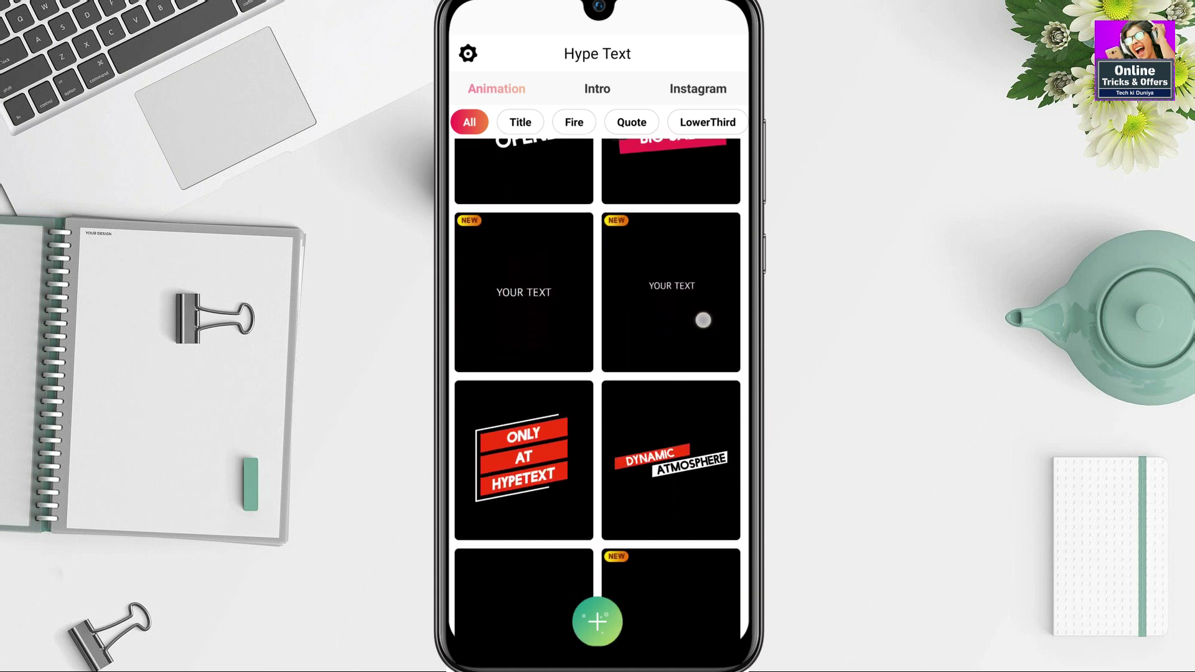
left_click_drag(713, 488, 712, 293)
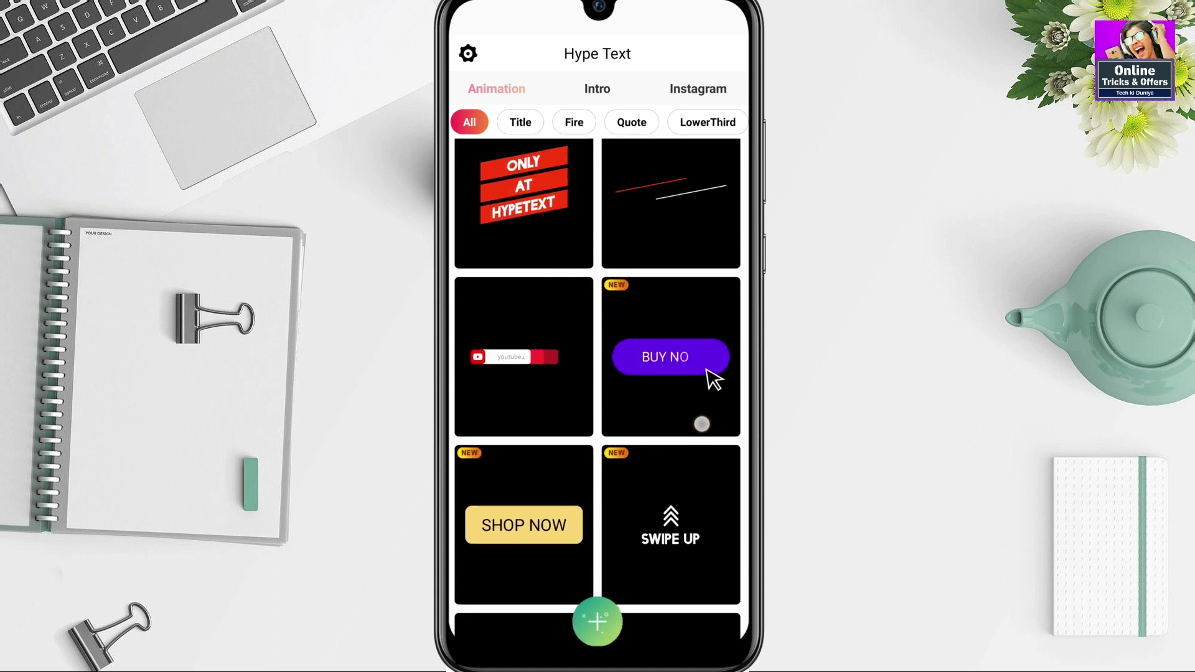
left_click_drag(701, 508, 707, 286)
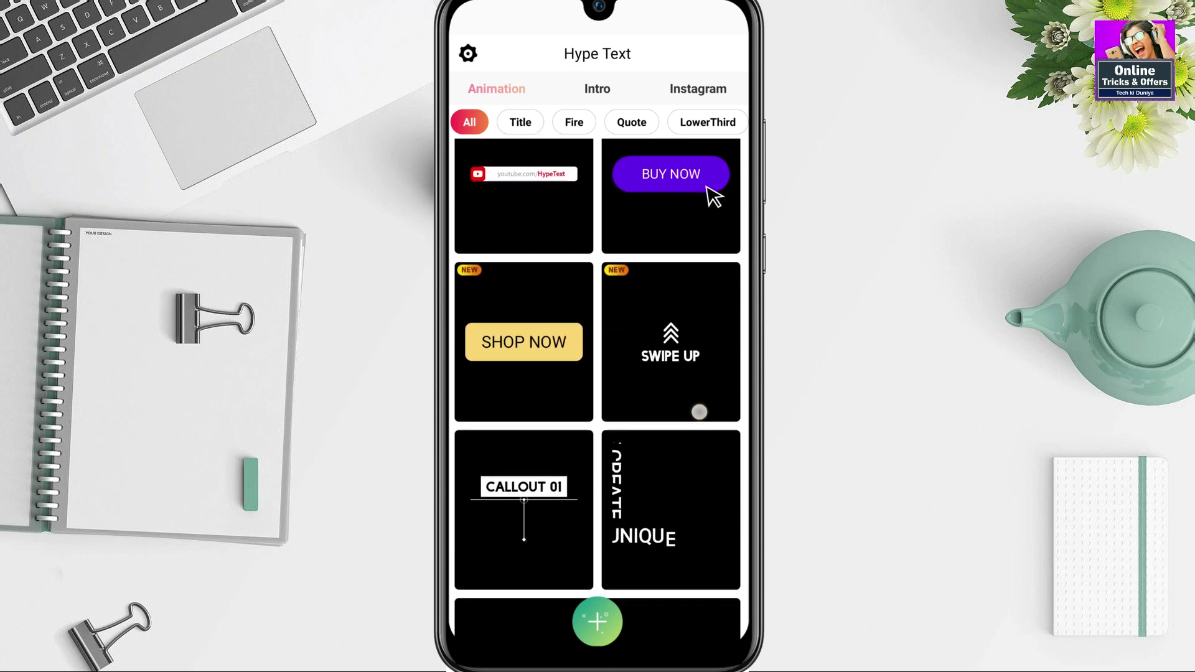
left_click_drag(704, 548, 703, 187)
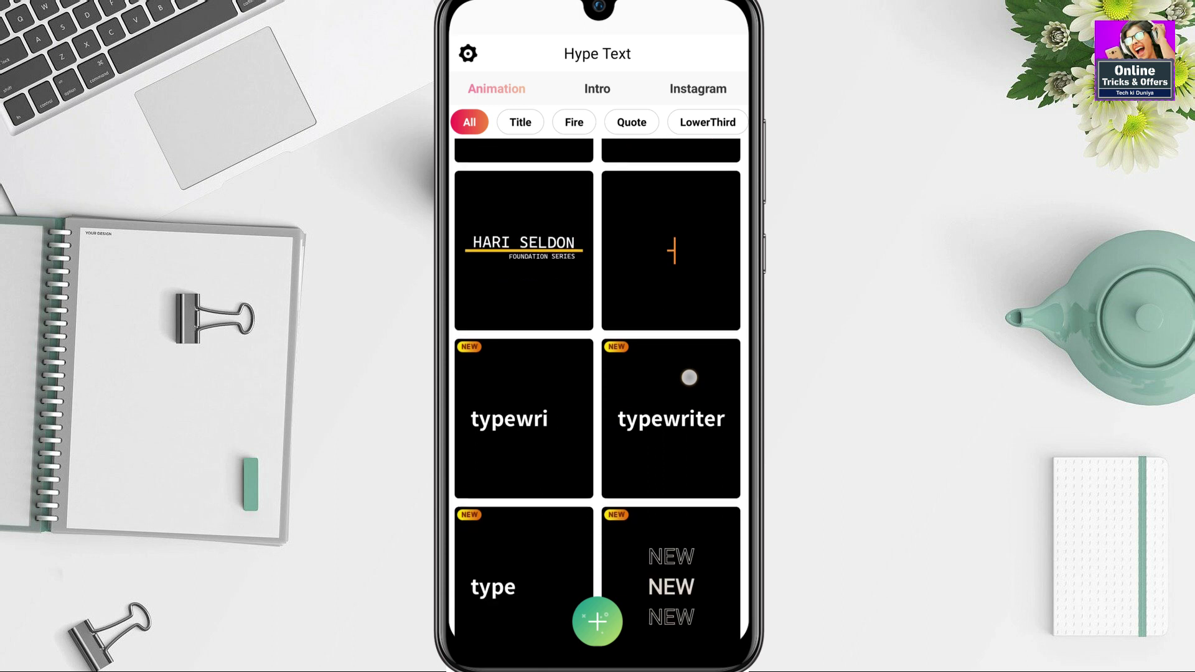
left_click_drag(689, 440, 689, 312)
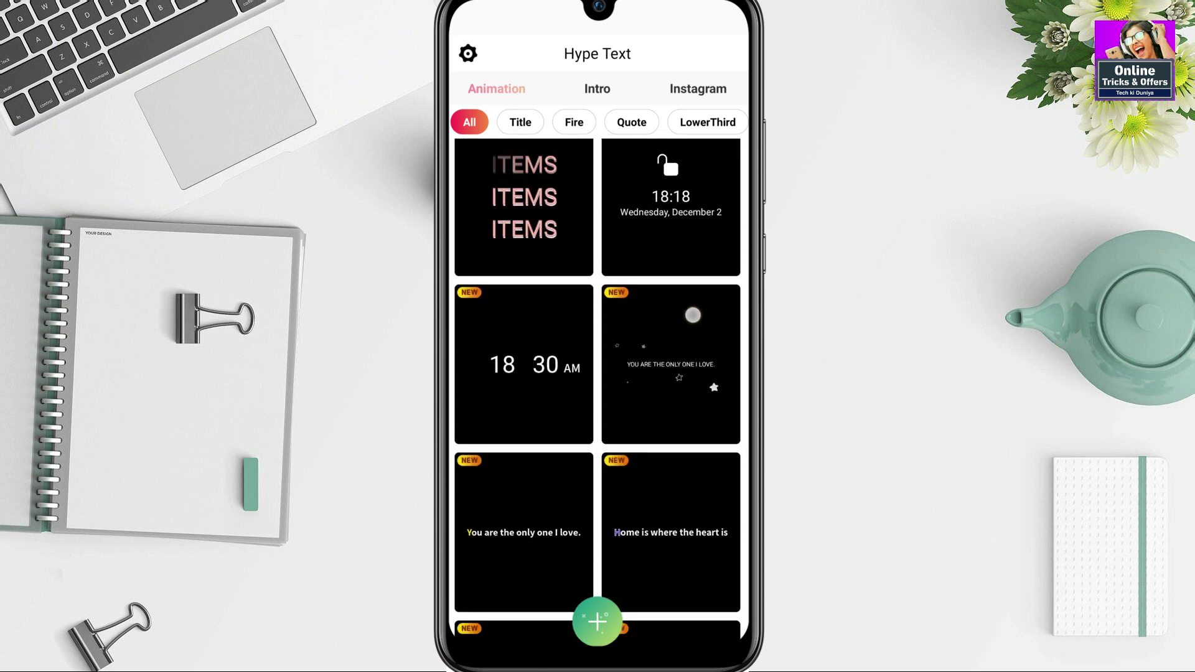
left_click_drag(685, 354, 685, 244)
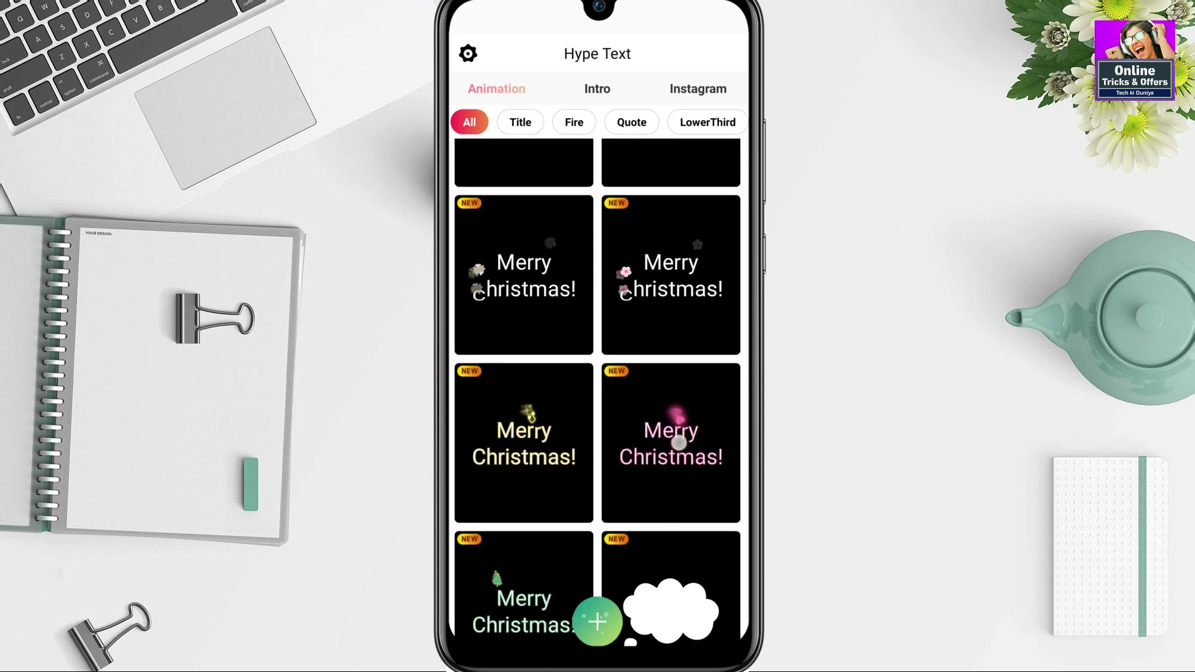
left_click(597, 89)
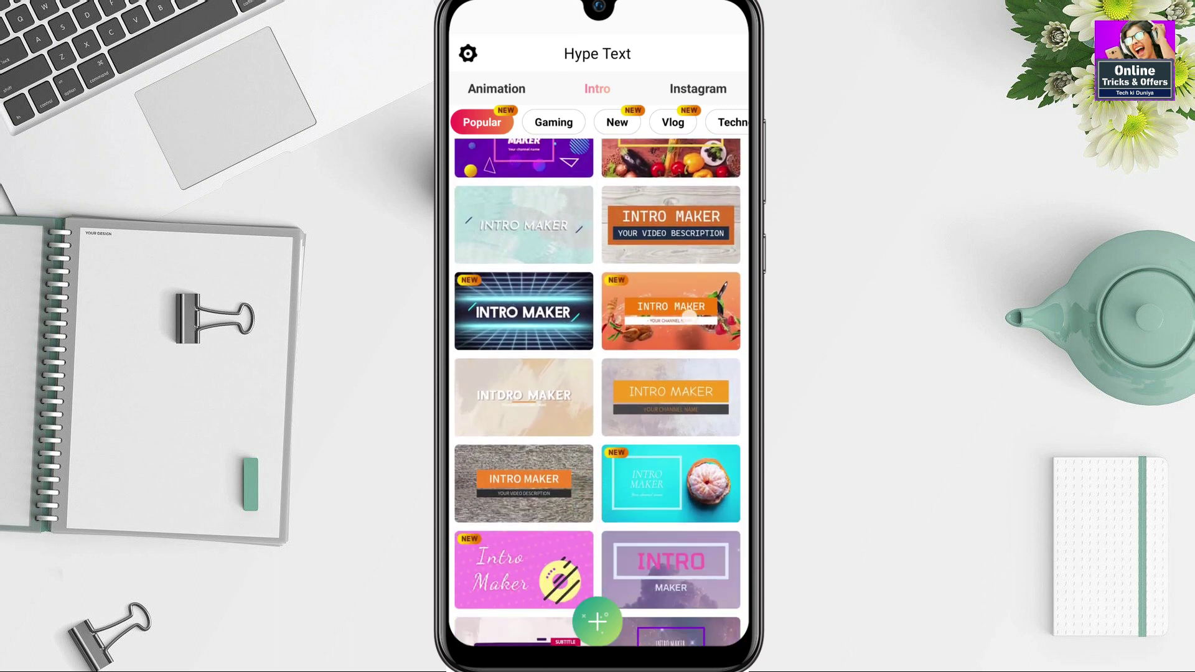
Browse the Instagram templates, then return to the Animation templates' All grid.
left_click(697, 89)
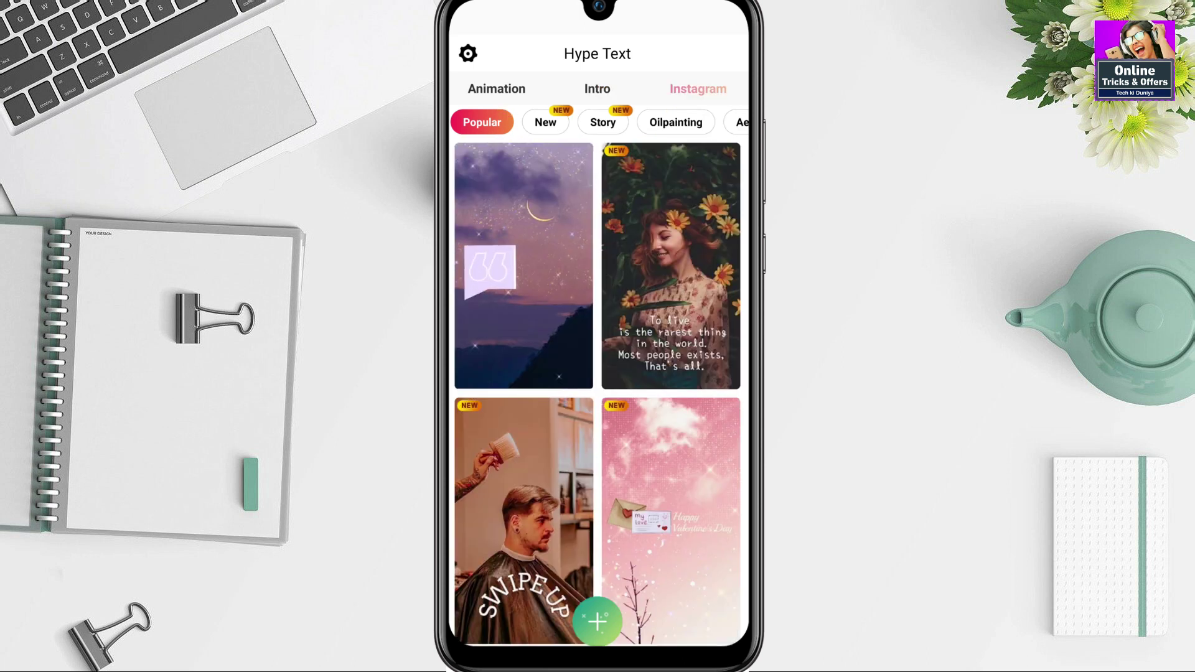
scroll(598, 392, "down", 10)
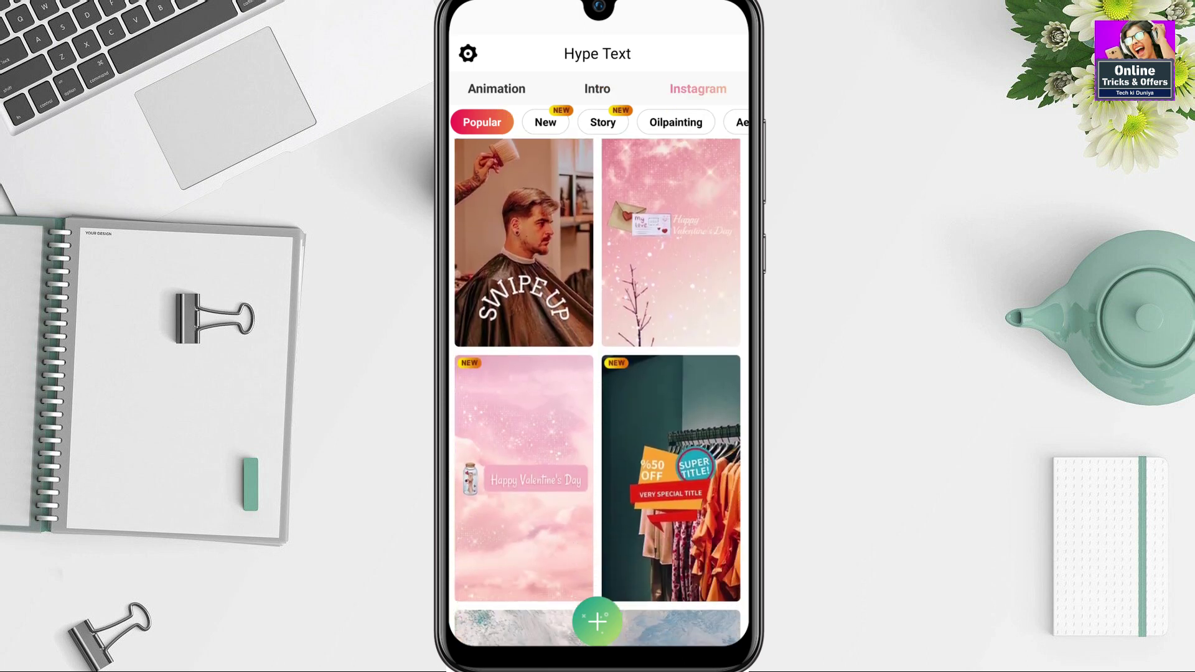
scroll(598, 392, "down", 5)
scroll(598, 393, "down", 5)
scroll(597, 393, "down", 4)
scroll(597, 392, "down", 5)
scroll(597, 392, "up", 5)
left_click(497, 89)
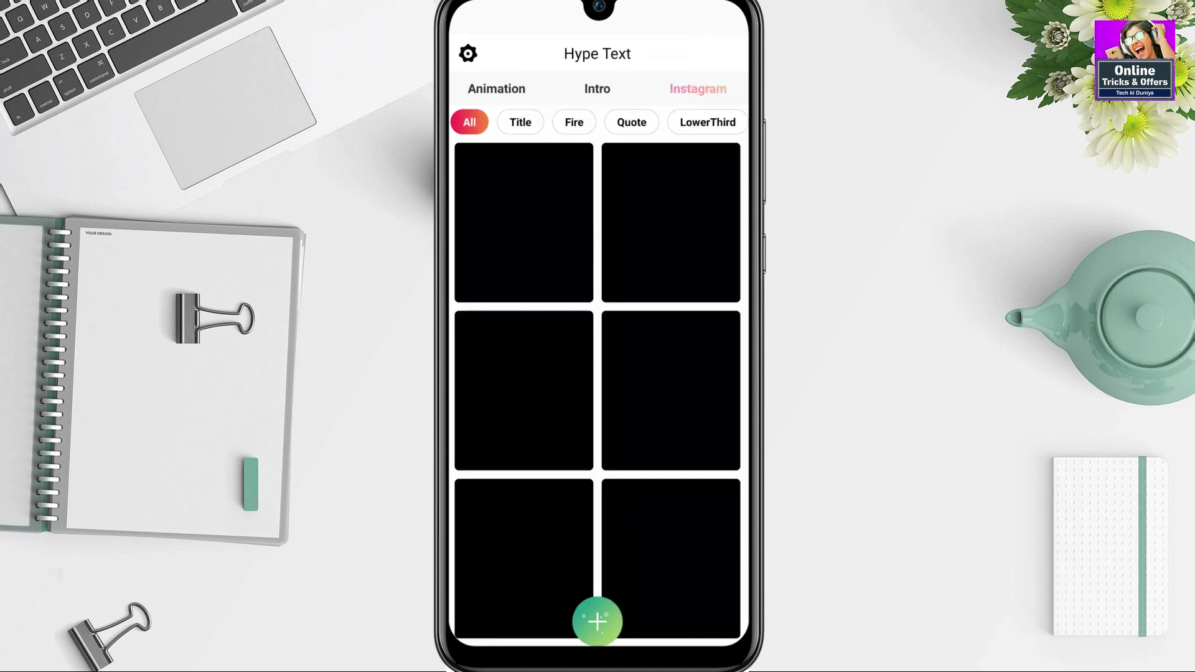
scroll(598, 379, "down", 3)
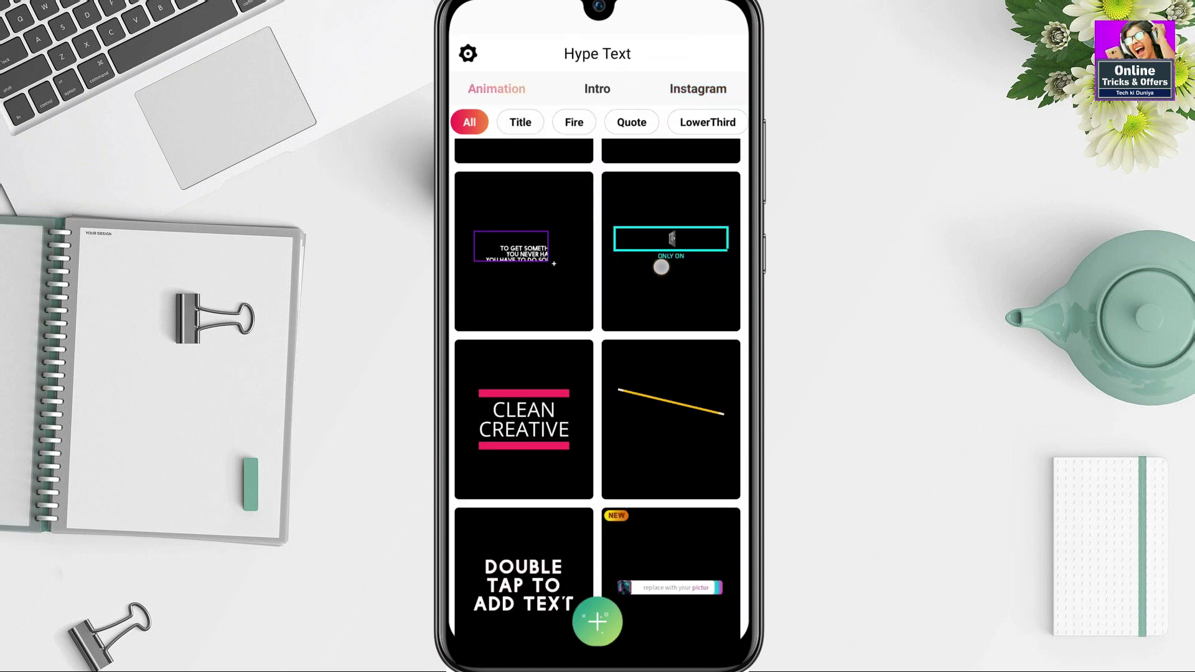
Create a new 1:1, 15-second animation with a plain black background.
left_click(597, 621)
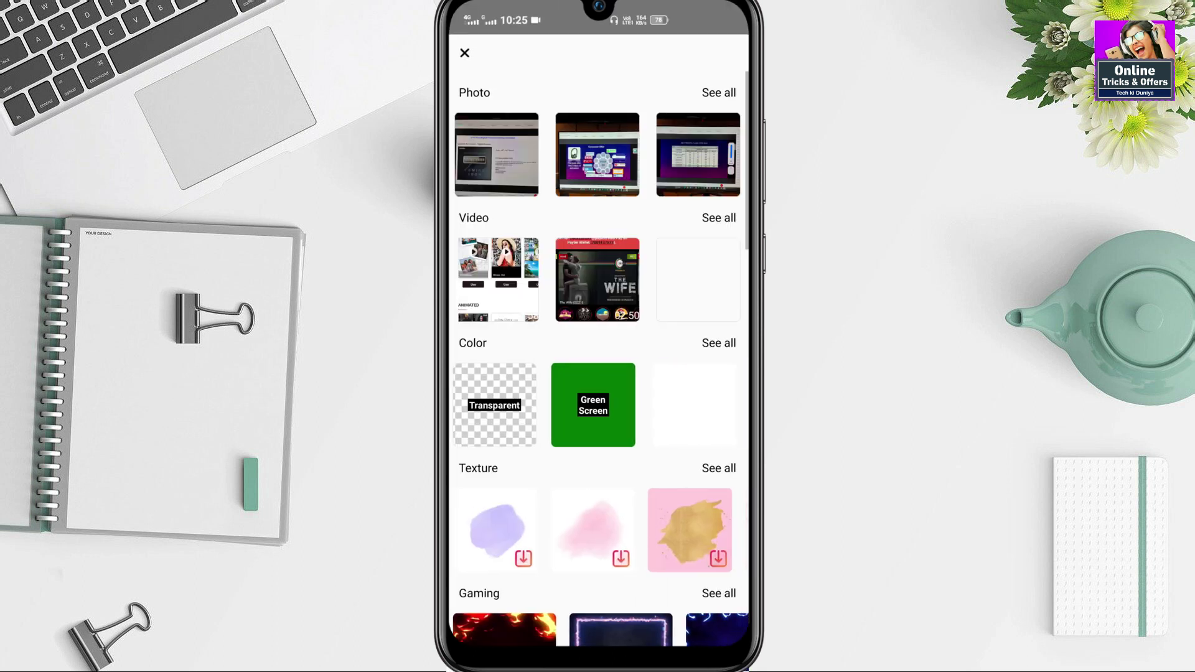
scroll(598, 404, "right", 3)
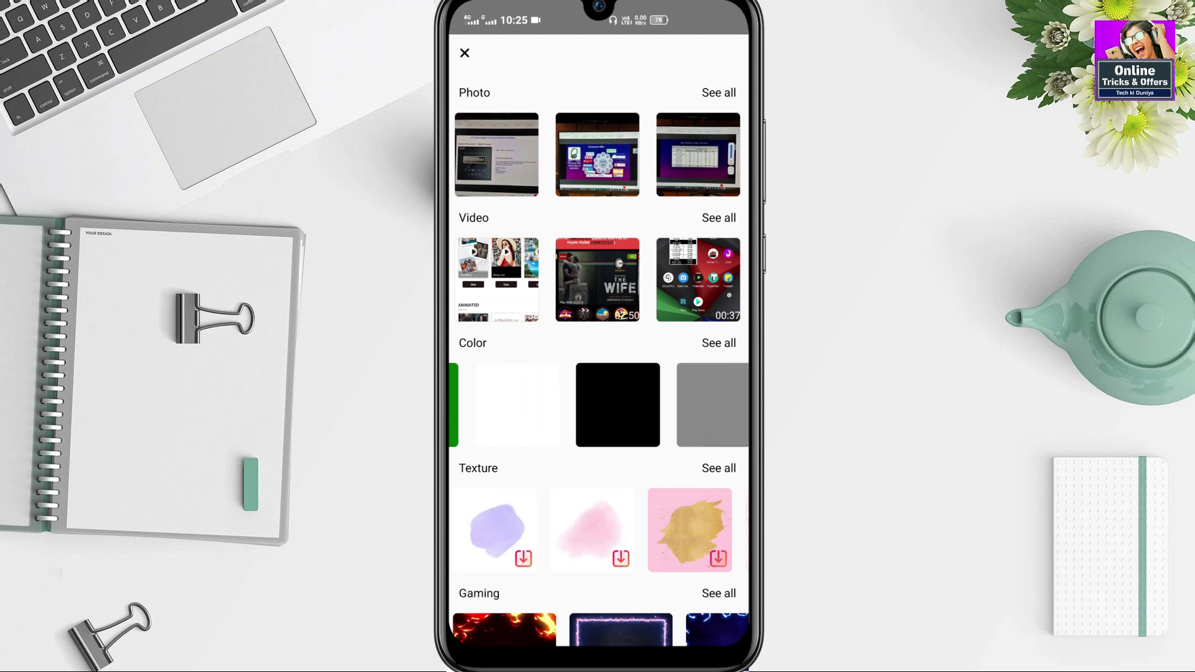
left_click(517, 405)
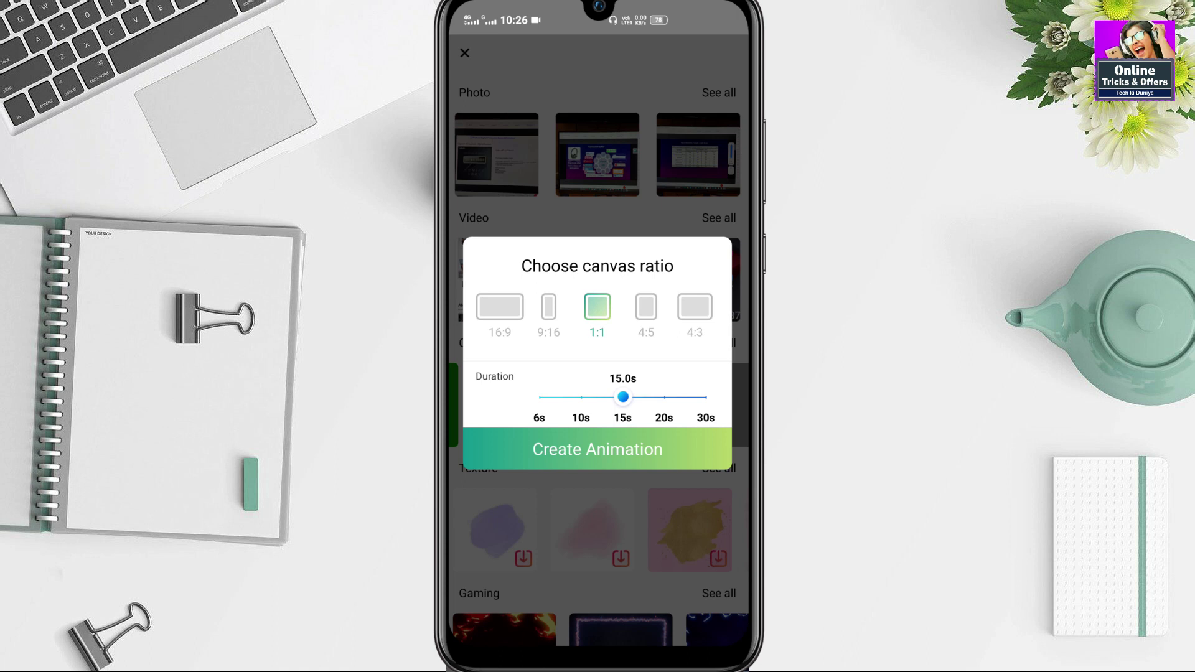
left_click(653, 449)
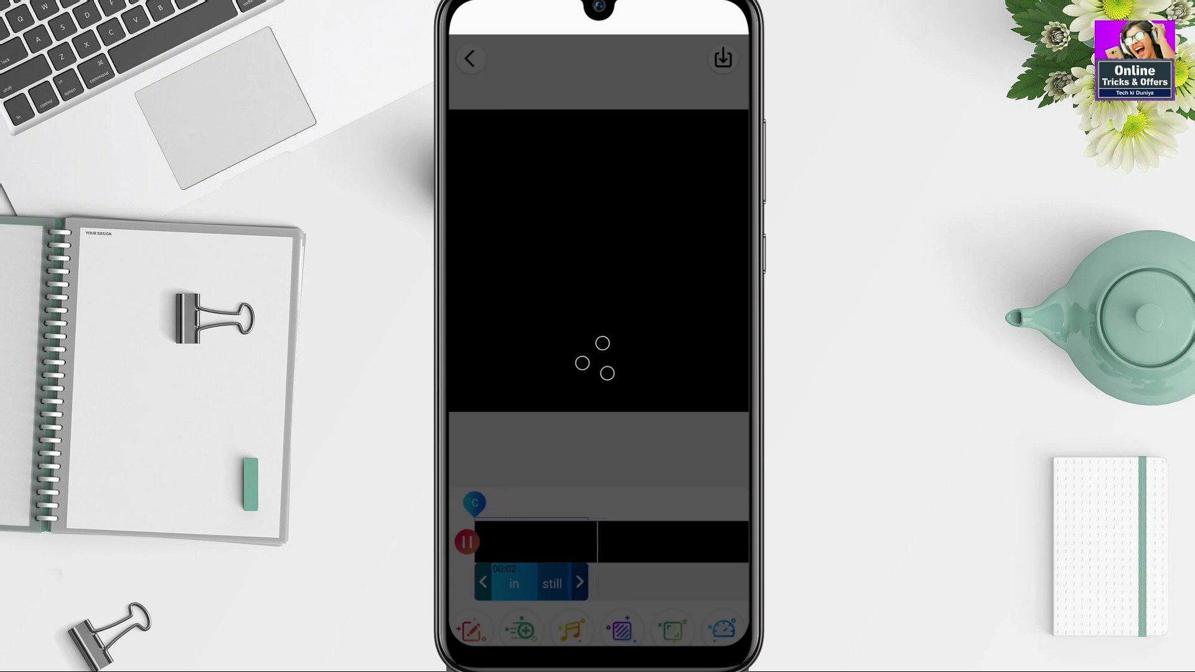
Replace the CLEAN CREATIVE title text with 'Online Tricks' on the first line.
left_click(598, 262)
left_click(629, 464)
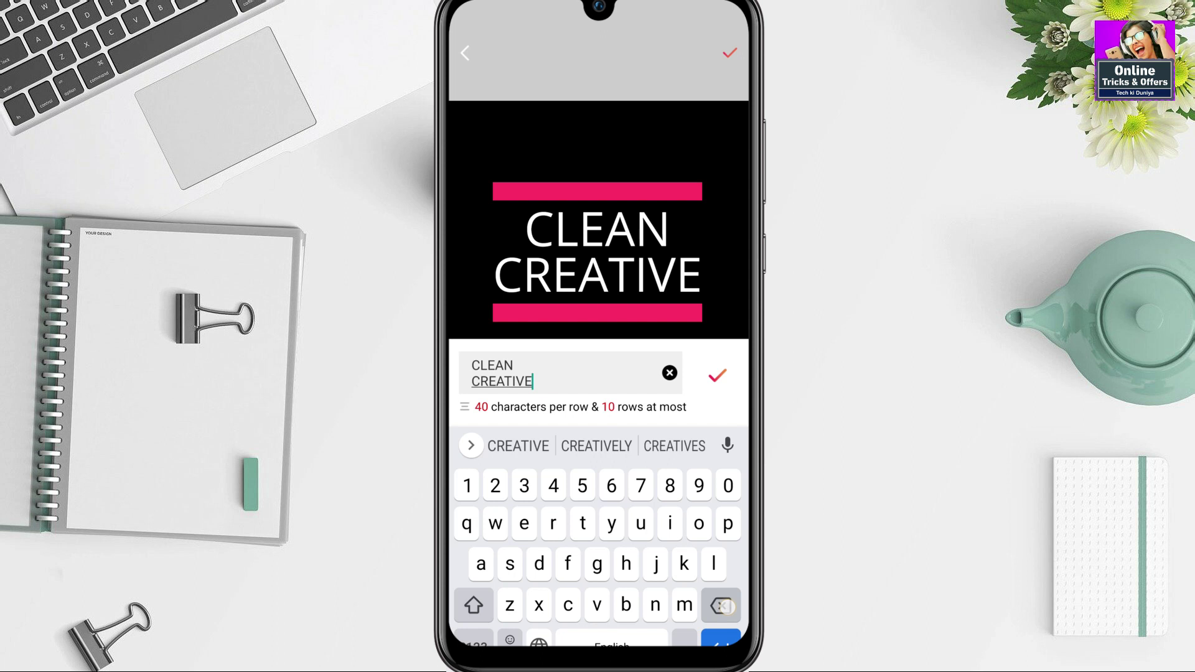
left_click(722, 605)
left_click(473, 606)
type("Onlin")
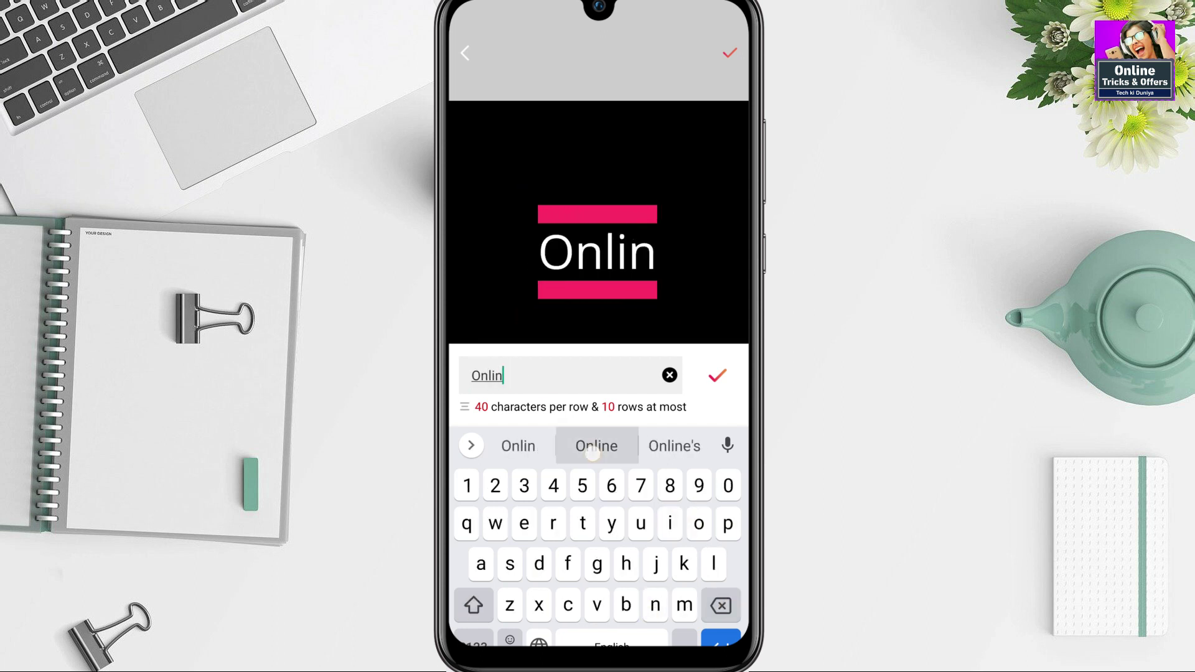
left_click(592, 453)
left_click(473, 605)
type("T")
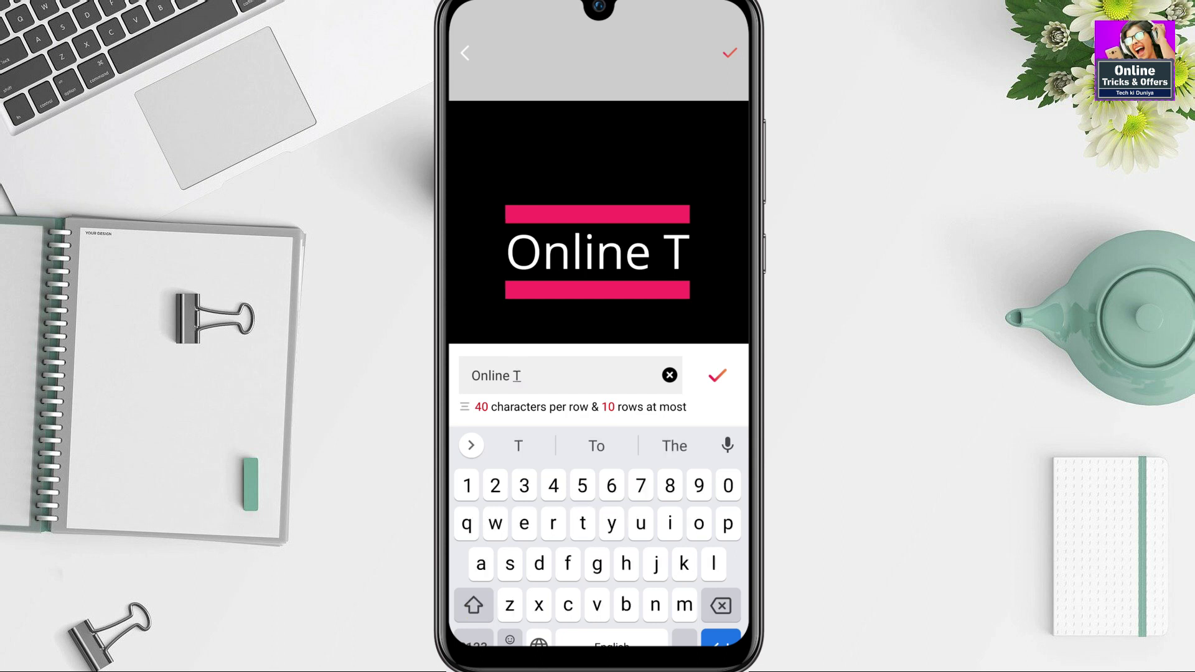
type("ri")
left_click(597, 446)
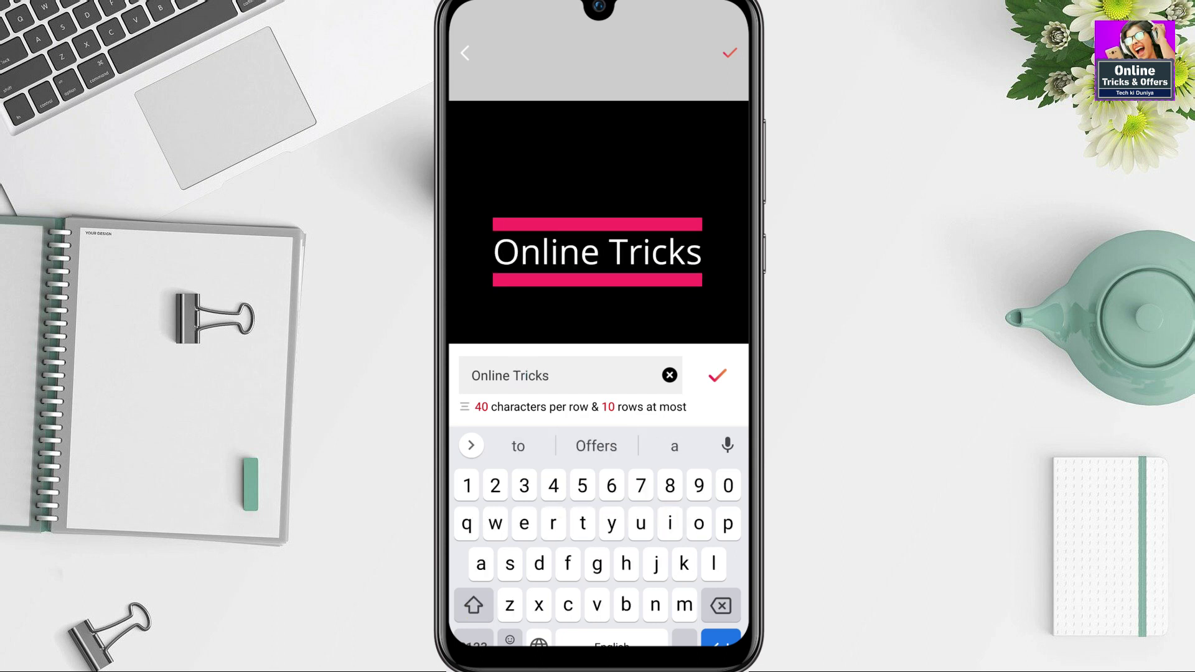
Add '& Offers' as a second title line and apply the text.
left_click(721, 641)
left_click(474, 642)
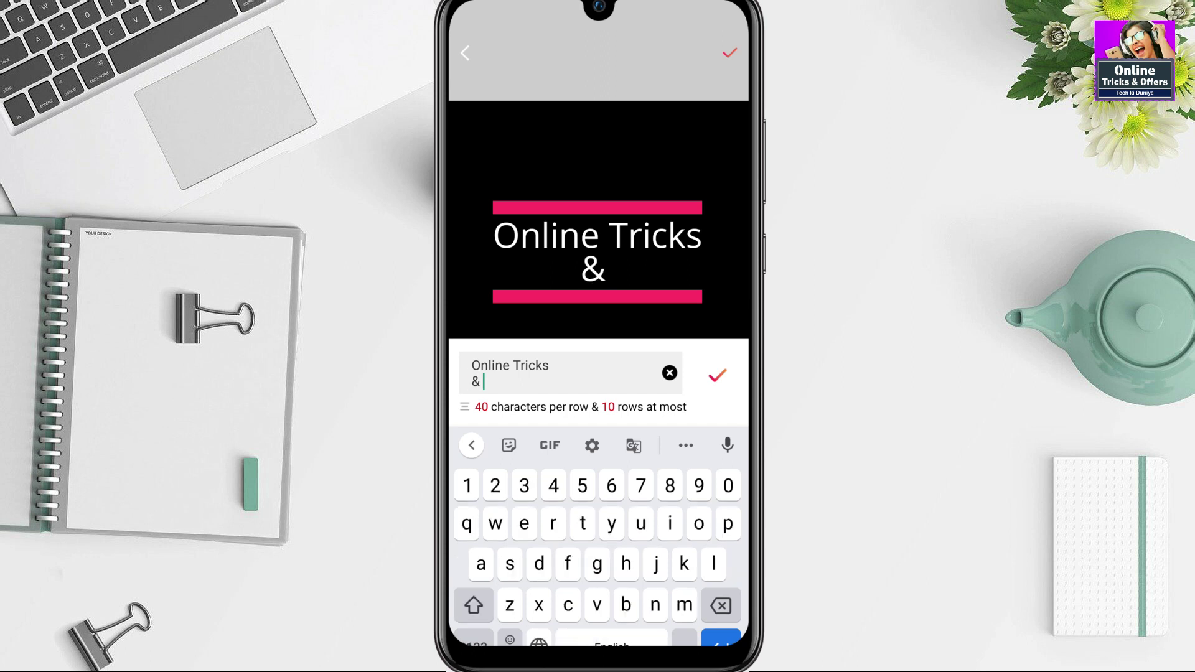
type("Off")
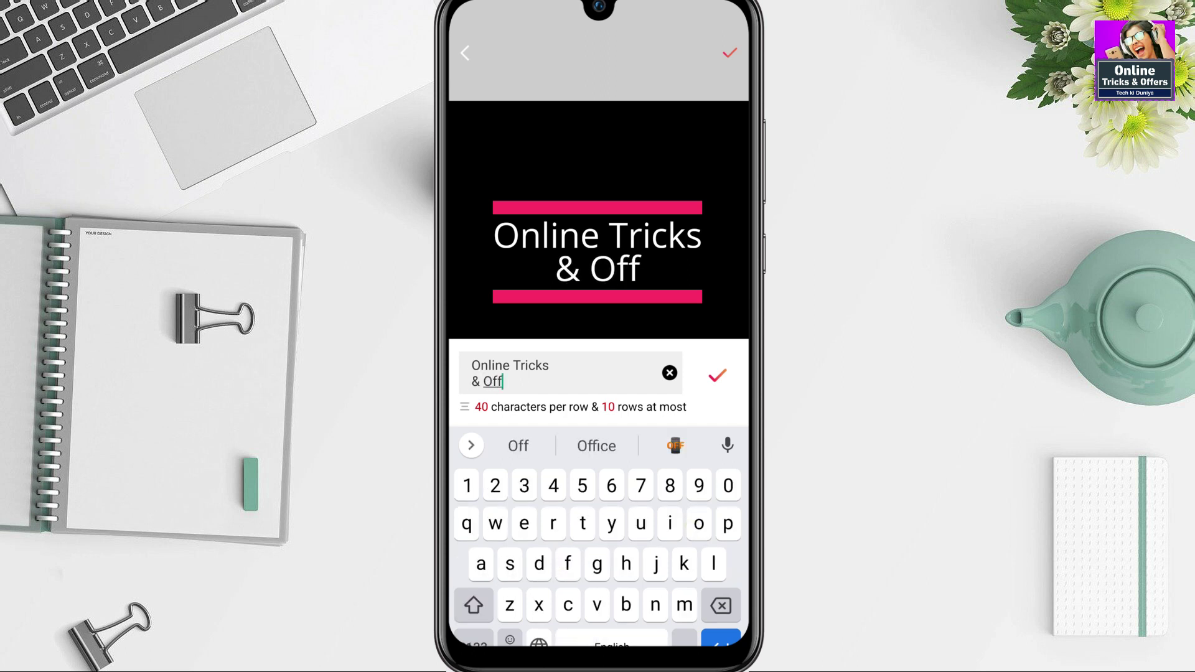
type("ers")
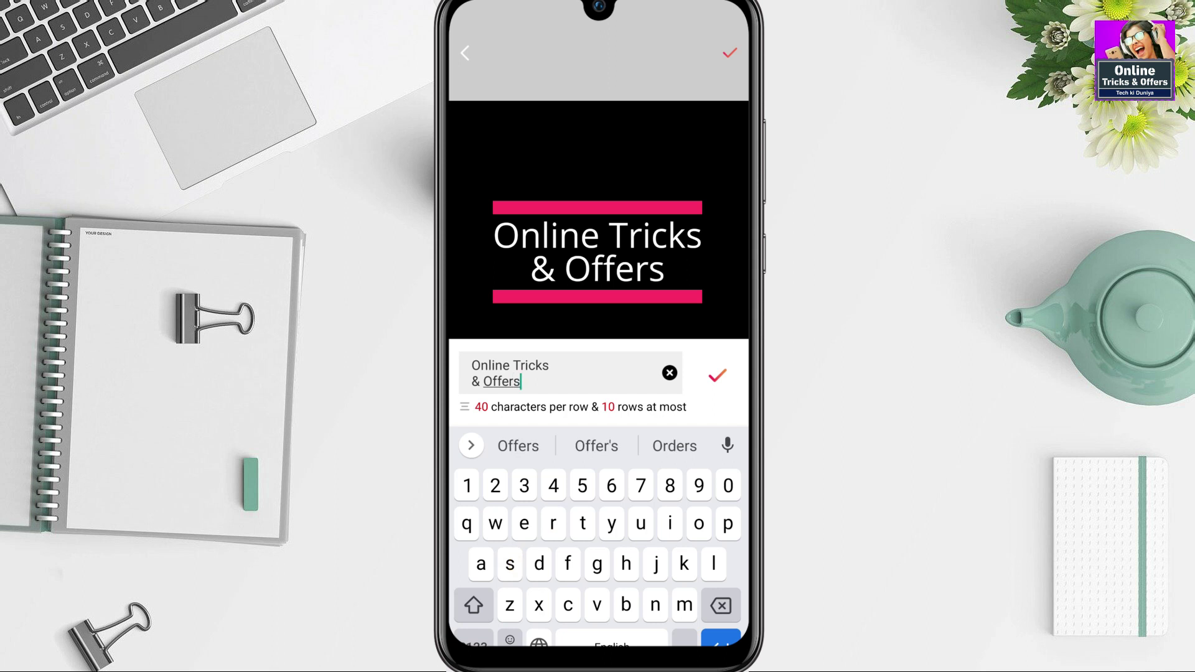
left_click(717, 376)
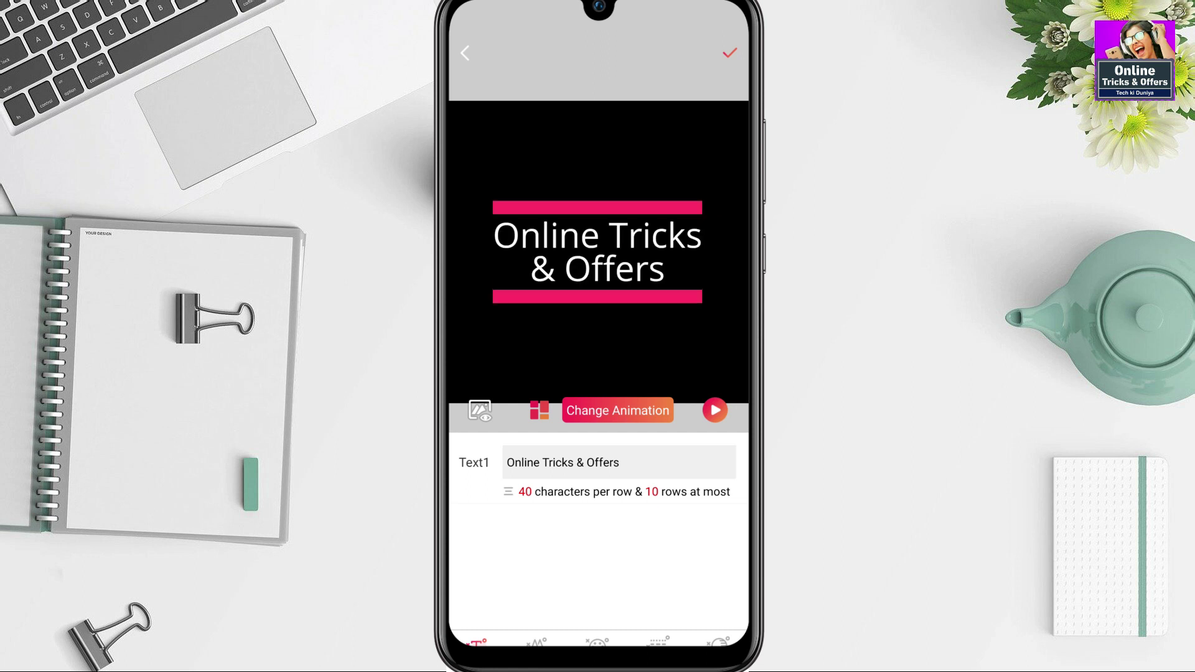
left_click(730, 53)
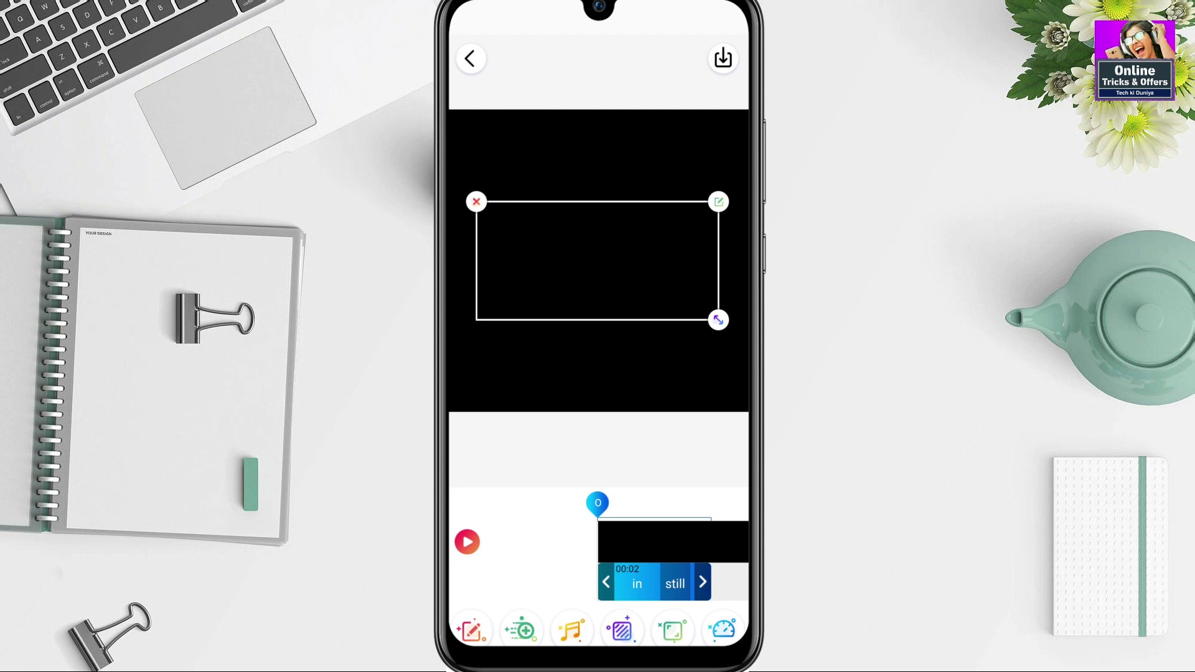
Export the animation as a 720P video and leave the editor.
left_click(723, 58)
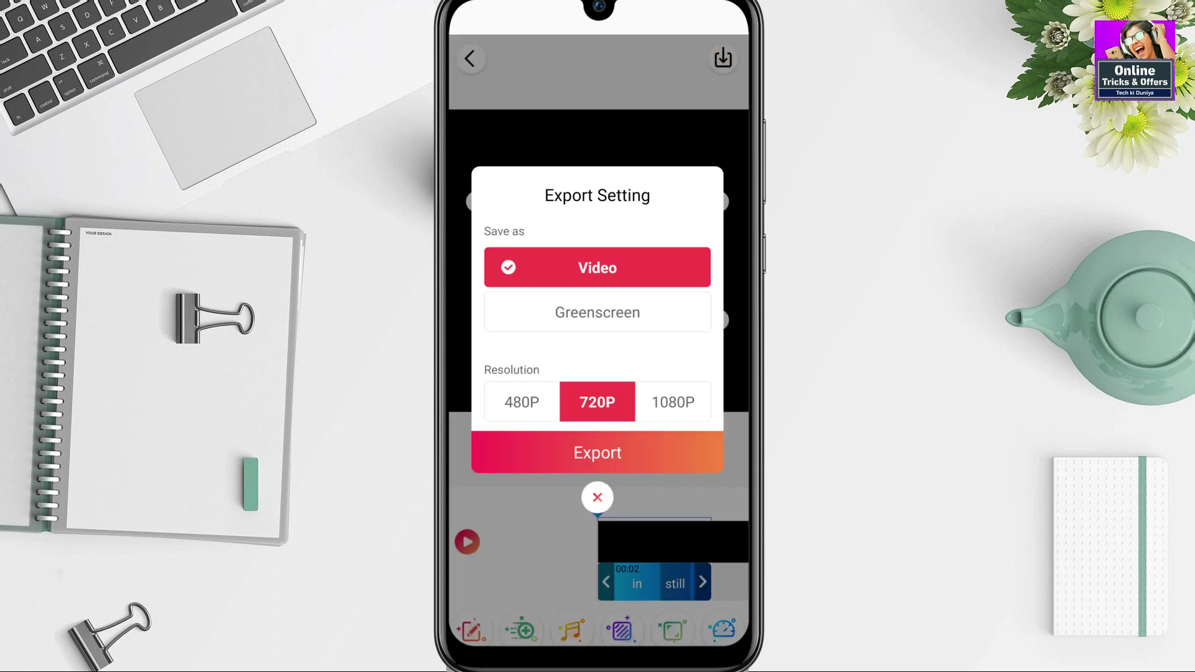
left_click(644, 458)
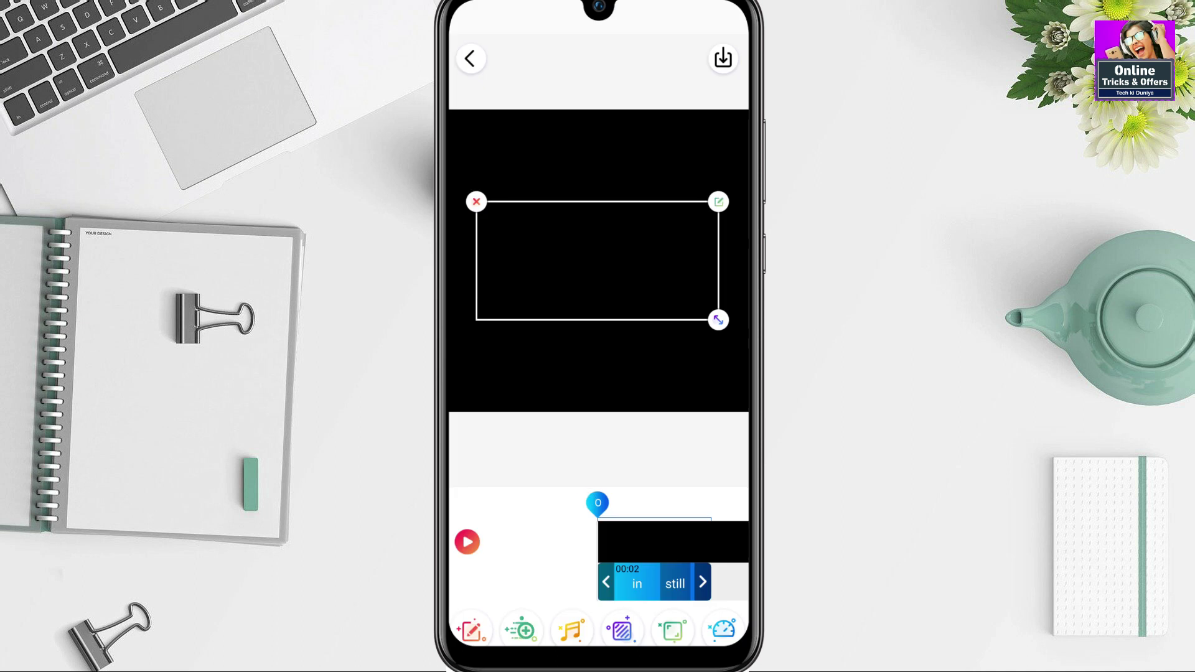
key("Escape")
left_click(545, 407)
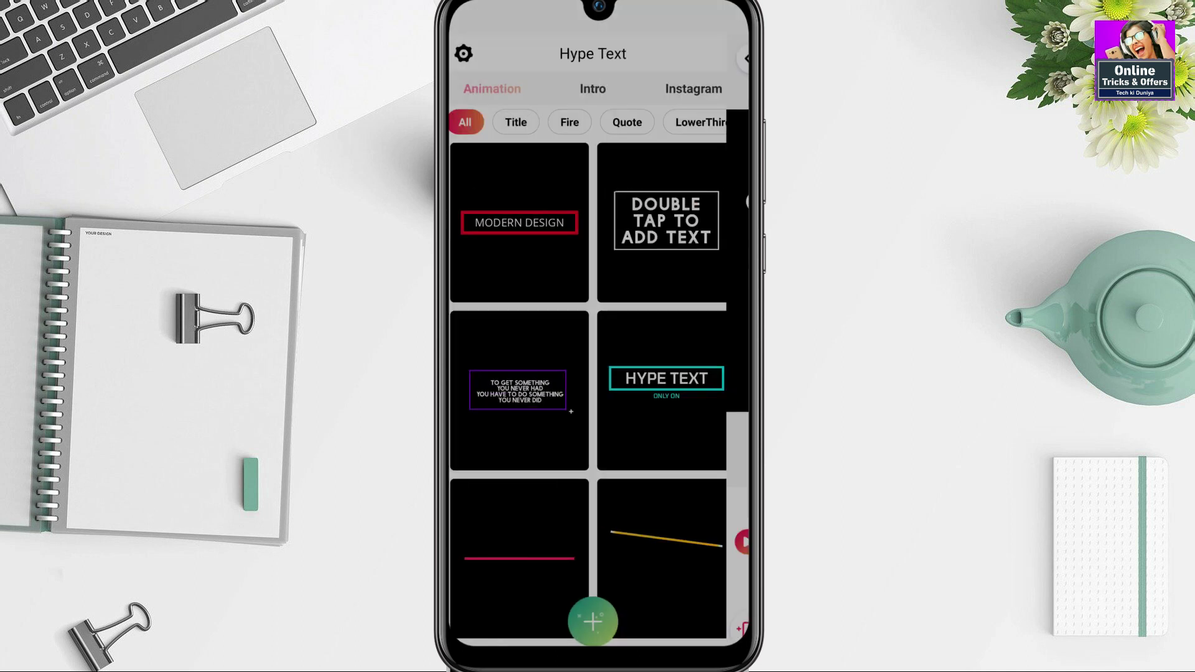
scroll(598, 373, "down", 1)
scroll(598, 373, "up", 10)
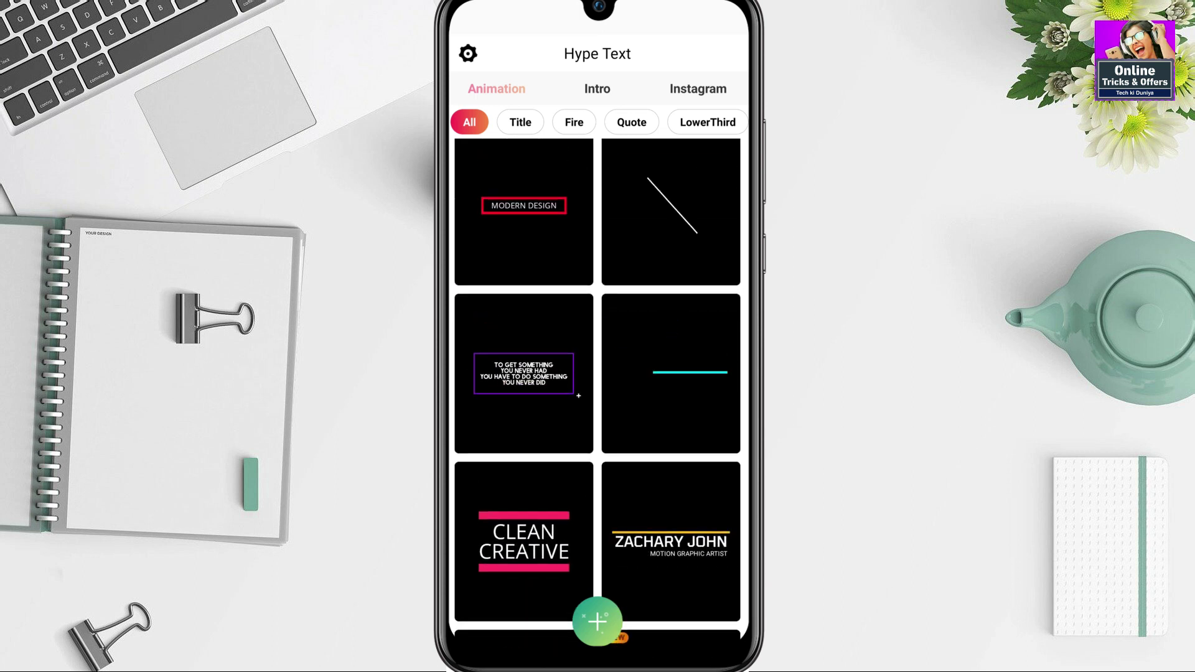